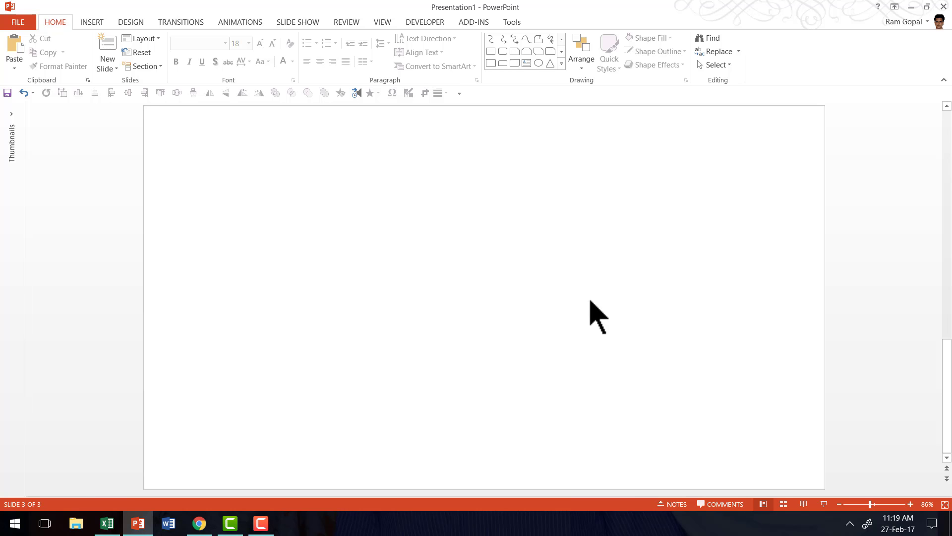
- Insert a text box near the slide centre reading 'Prezotraining website'
click(561, 63)
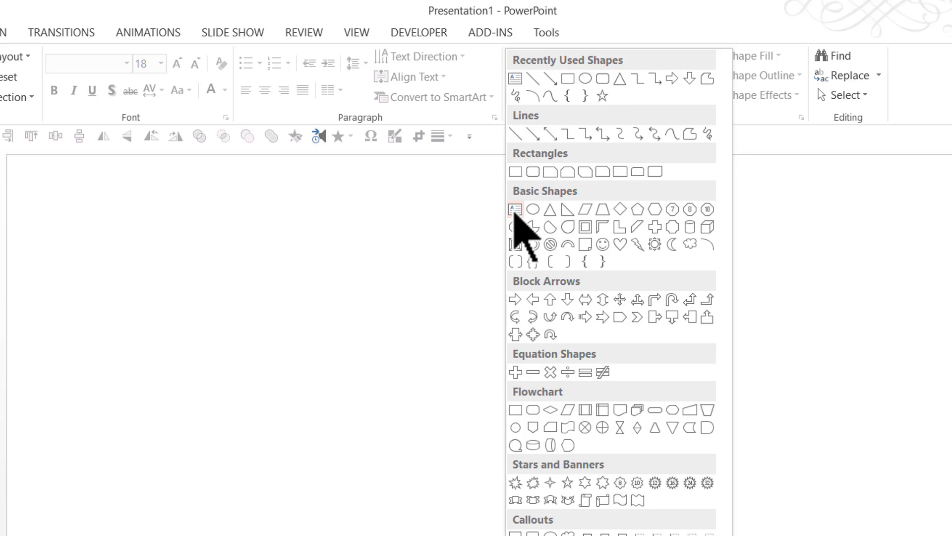
click(515, 209)
click(304, 349)
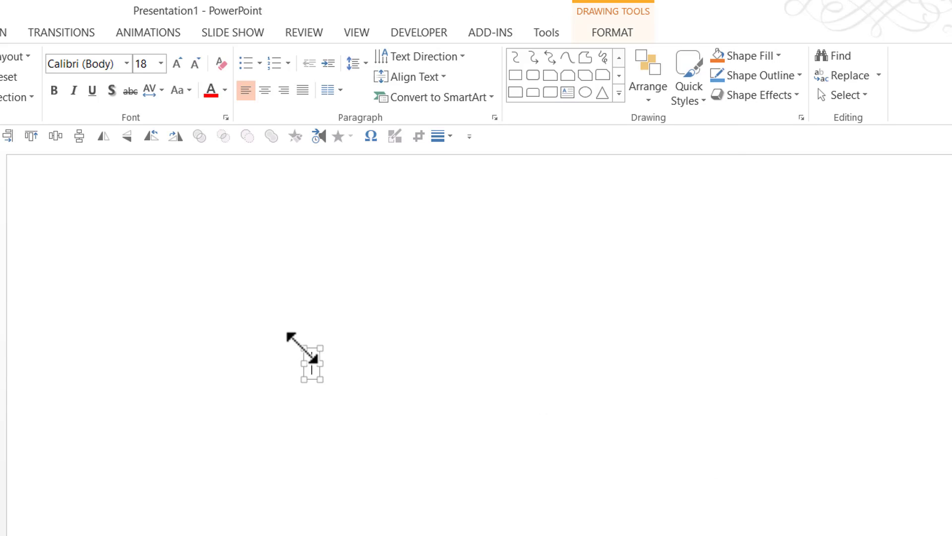
text(prezotrai)
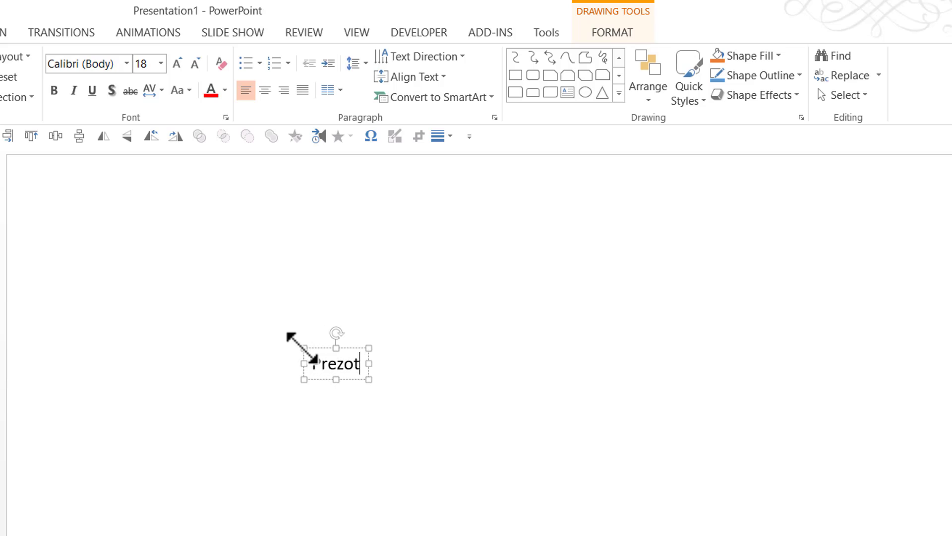
text(ning)
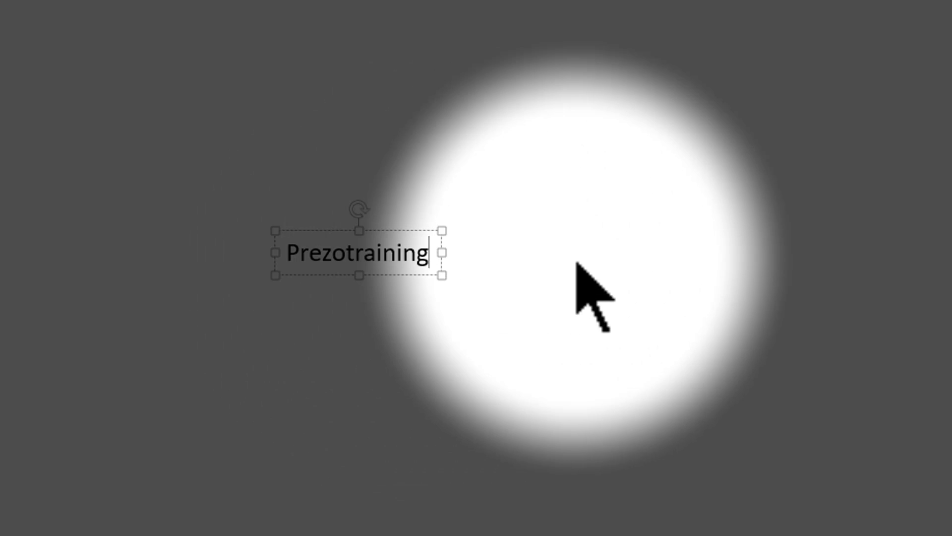
text(webit)
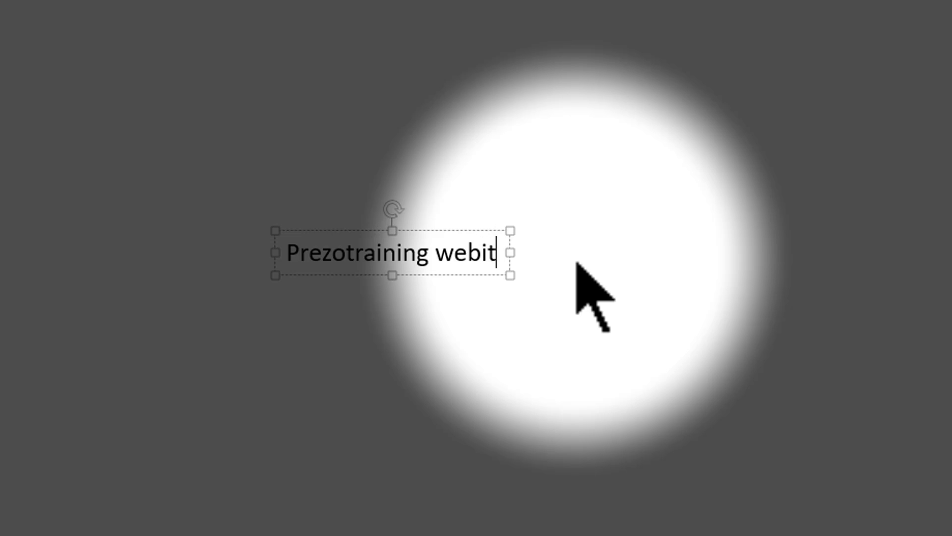
key(BackSpace)
key(BackSpace)
text(site)
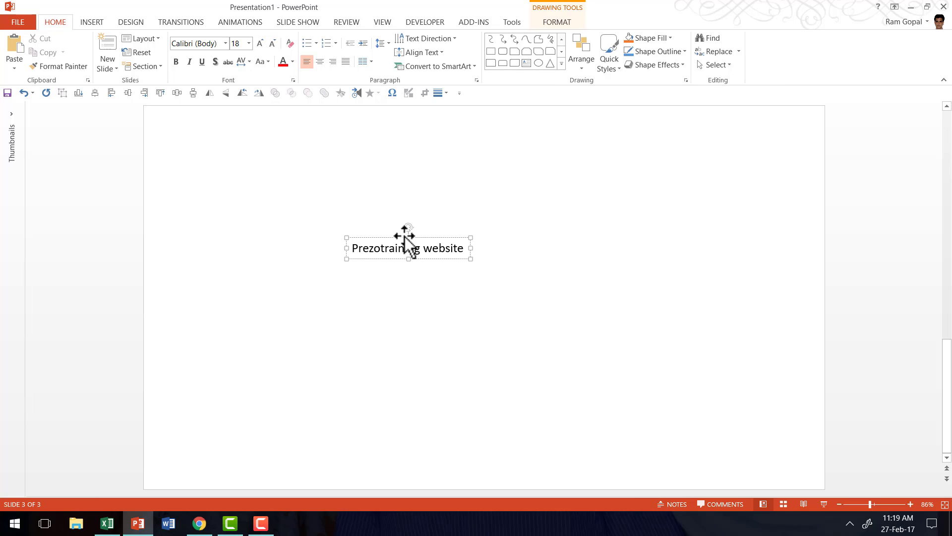
- Delete 'website' so the text box reads just 'Prezotraining'
drag(424, 248, 560, 279)
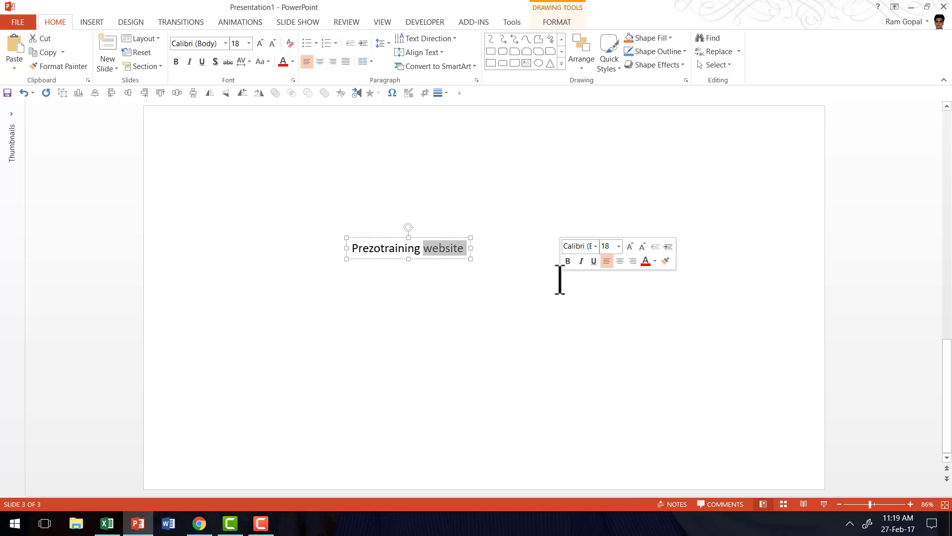
key(BackSpace)
key(BackSpace)
click(402, 237)
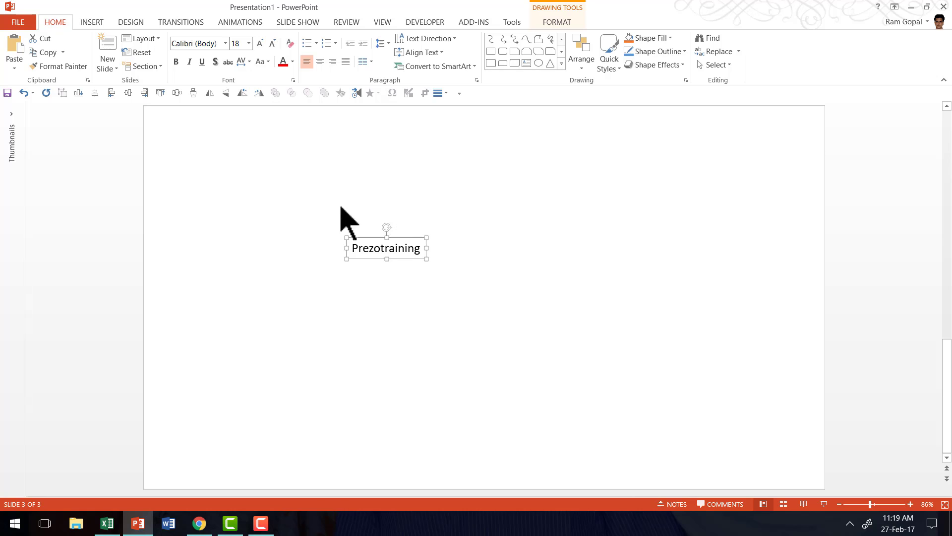
- Set the text in 96 pt Arial Black and move the box up and left
click(226, 44)
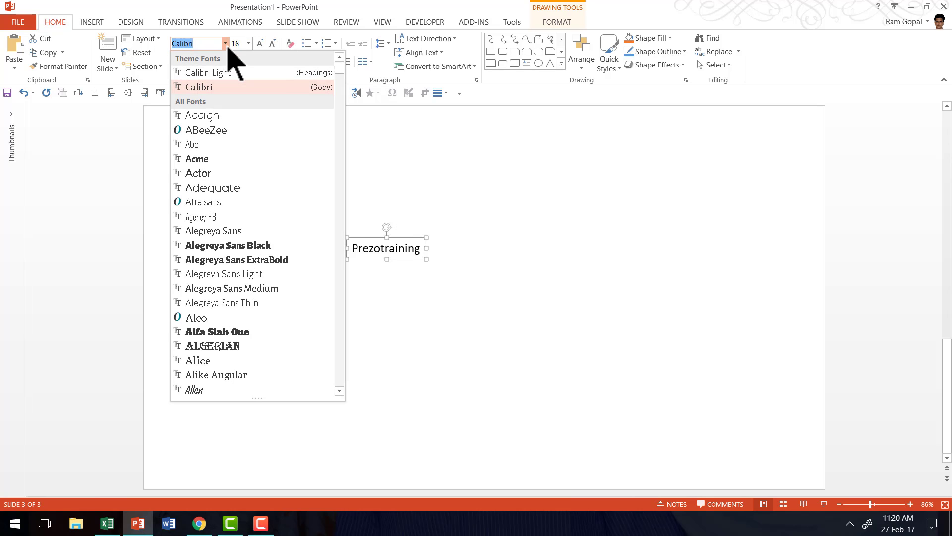
scroll(282, 233, down, 5)
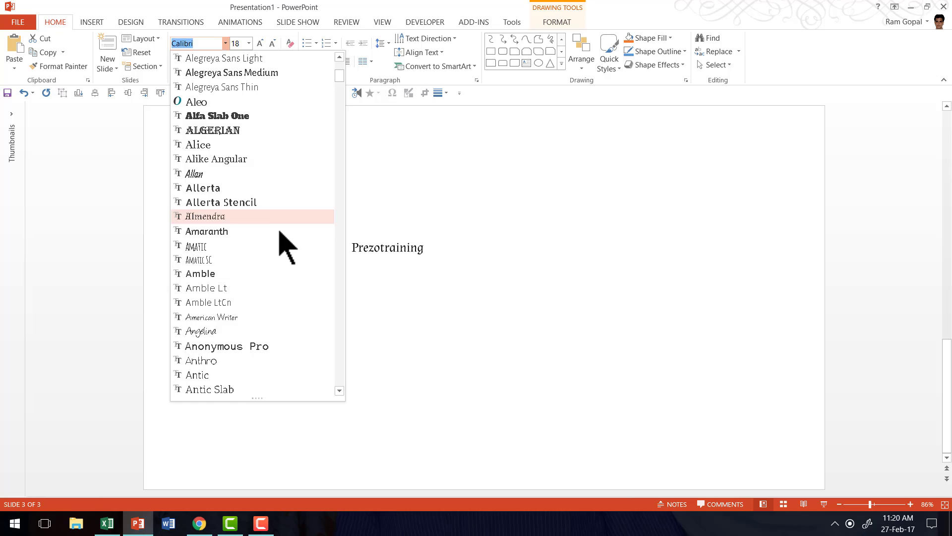
scroll(285, 251, down, 3)
scroll(274, 241, down, 5)
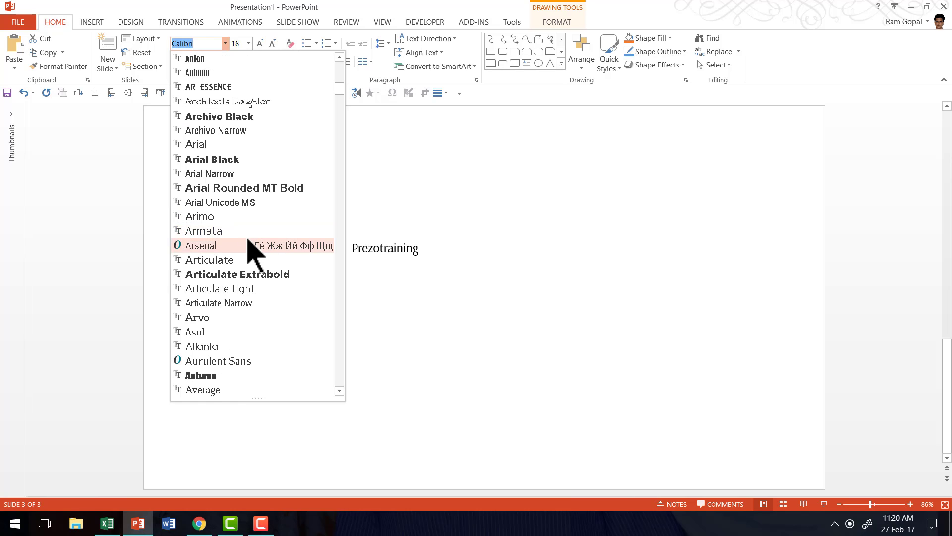
click(219, 159)
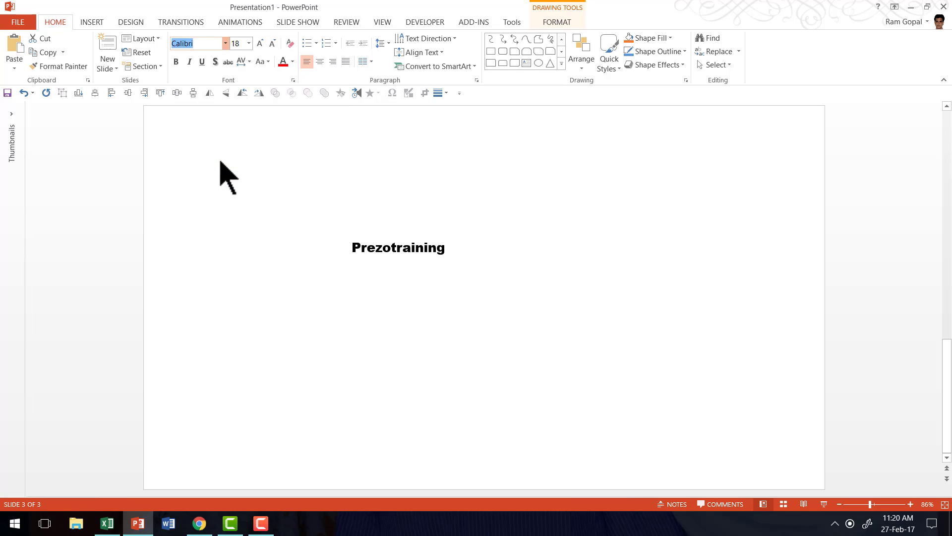
click(249, 43)
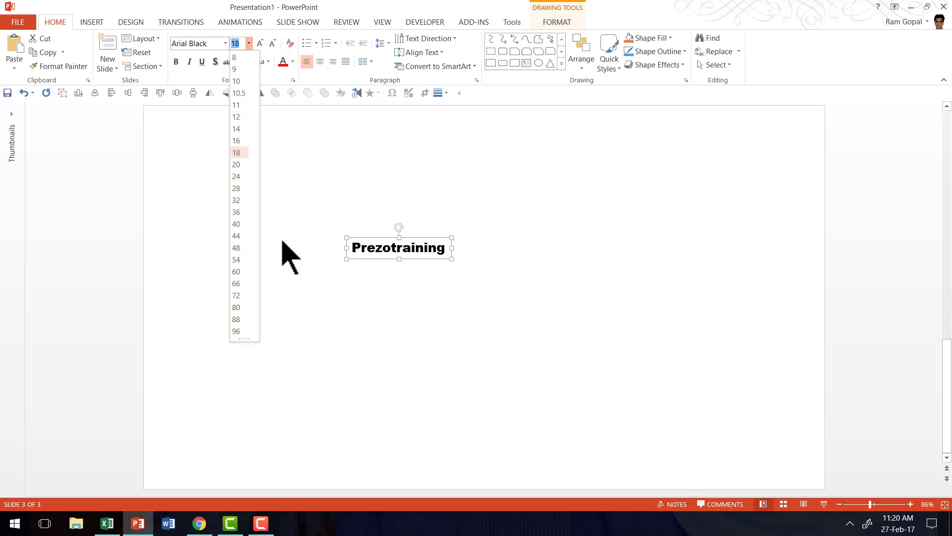
click(236, 330)
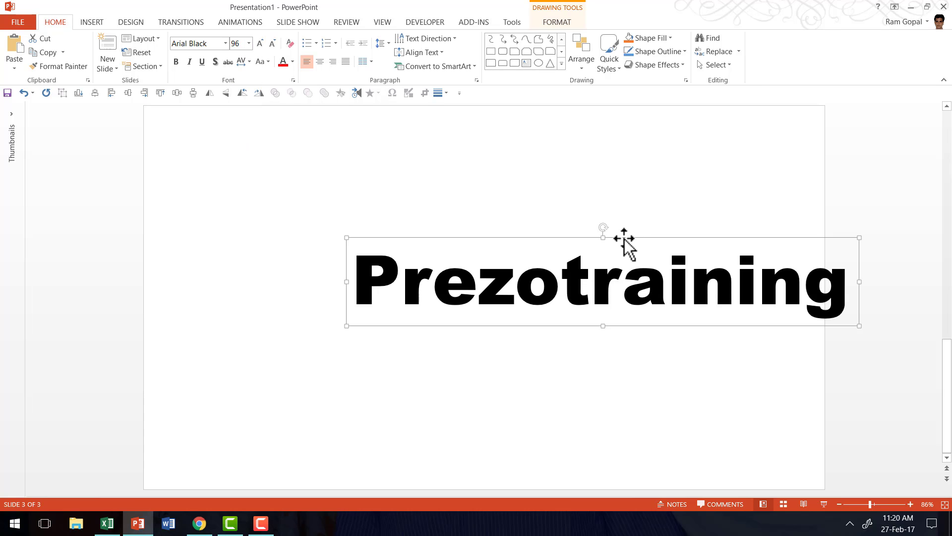
drag(624, 241, 482, 198)
drag(483, 197, 487, 200)
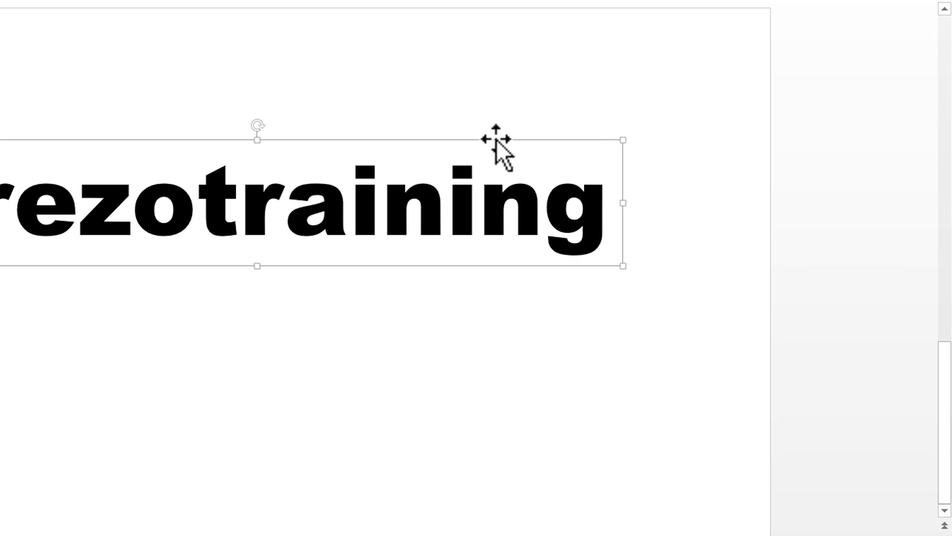
- Give the Prezotraining text a 3 pt Circle top bevel in Format Shape's text 3-D Format
right_click(496, 139)
click(577, 436)
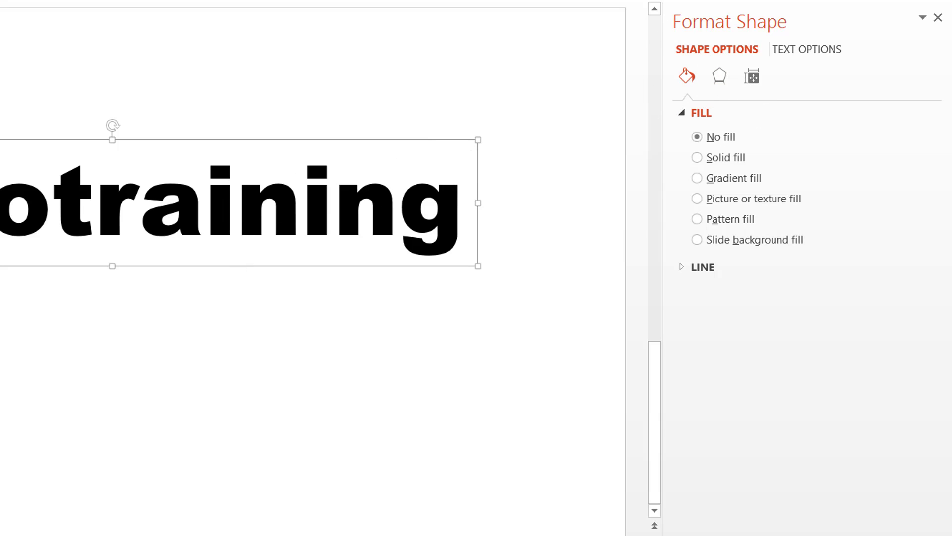
click(806, 50)
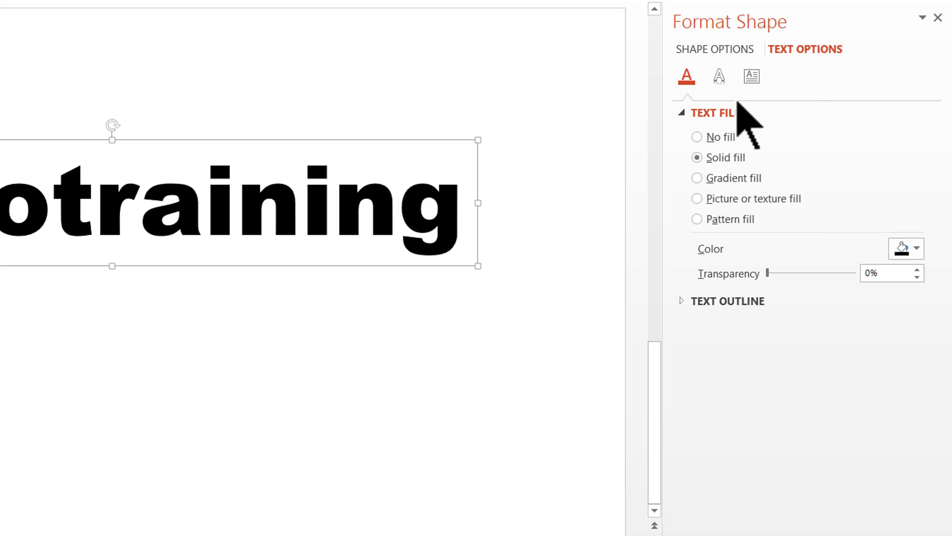
click(720, 77)
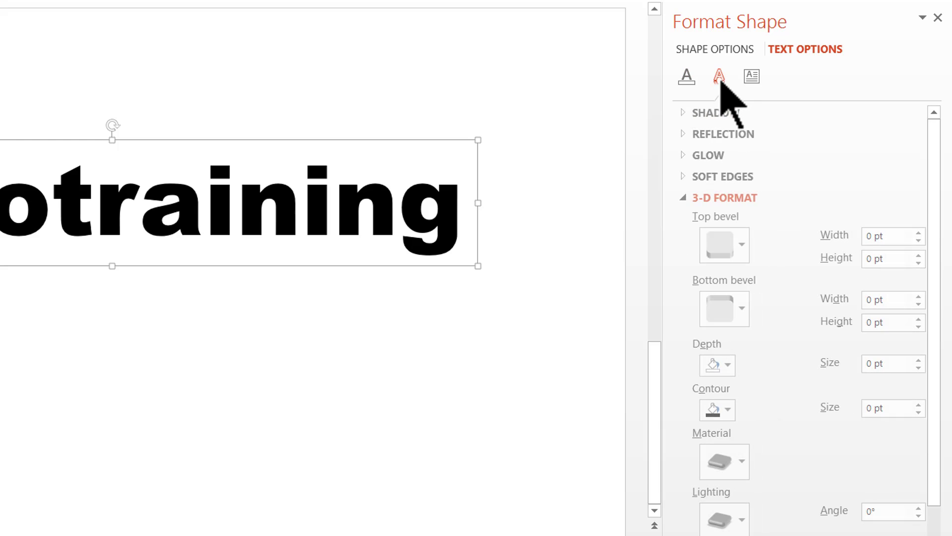
click(682, 198)
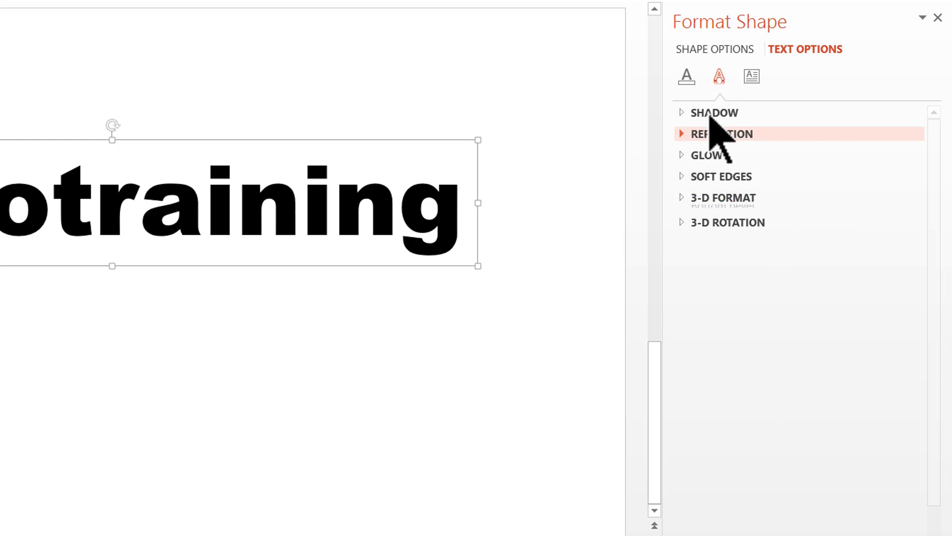
click(685, 198)
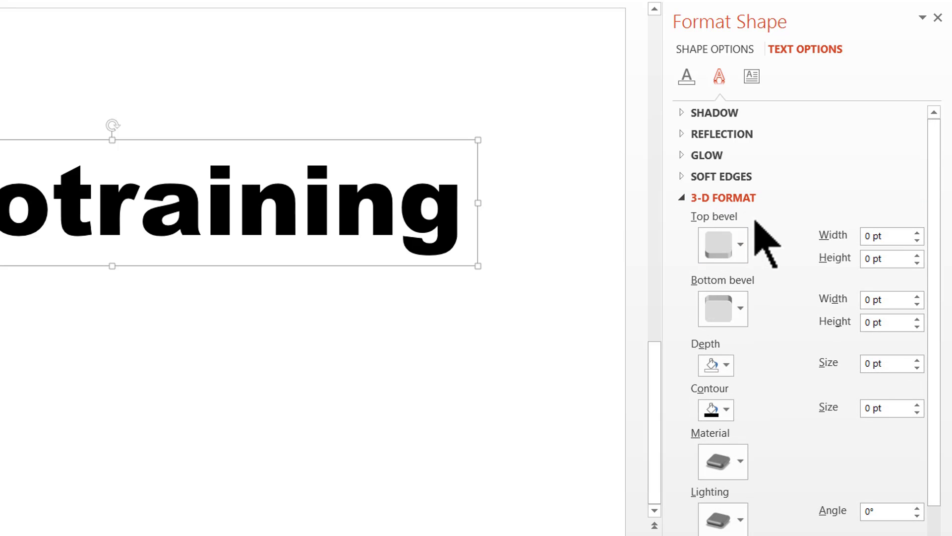
click(724, 248)
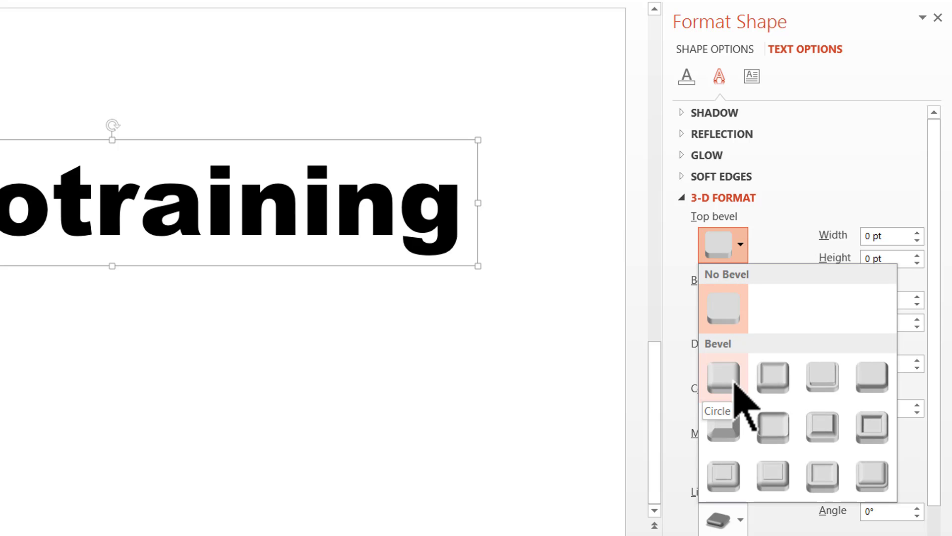
click(739, 399)
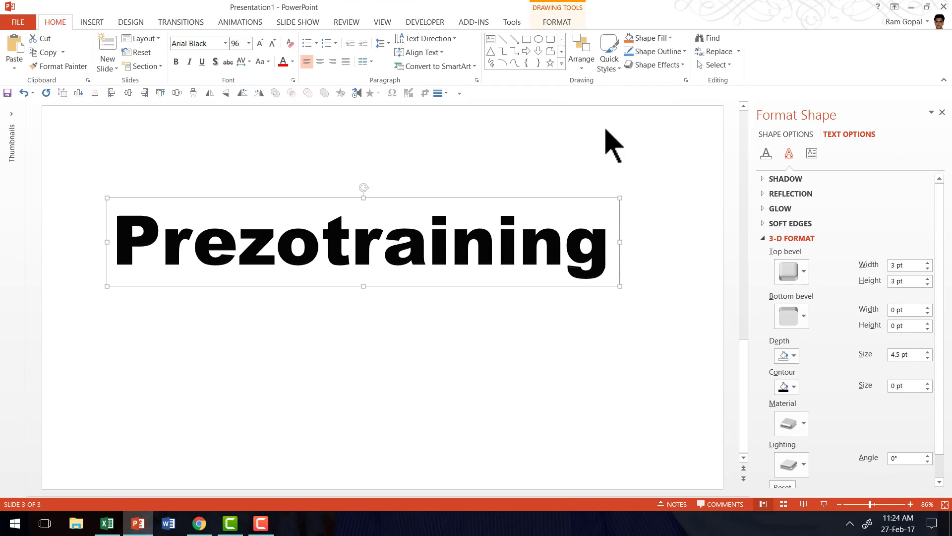
- Fill the Prezotraining text orange and set its text outline to No Outline
click(559, 24)
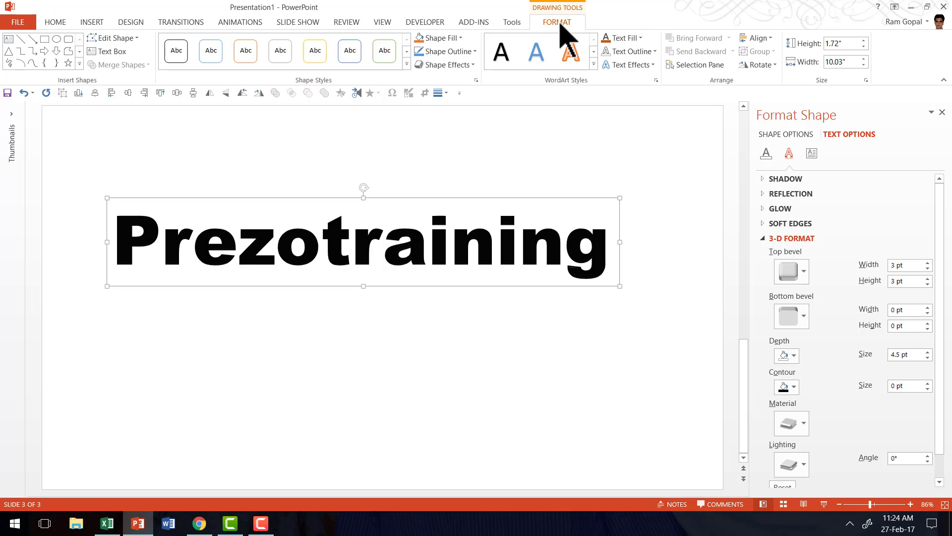
click(640, 39)
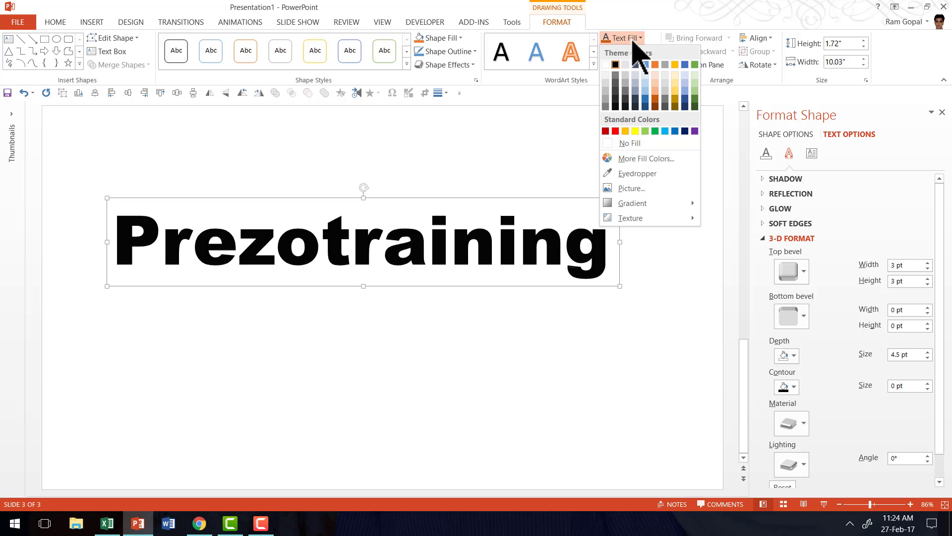
click(655, 100)
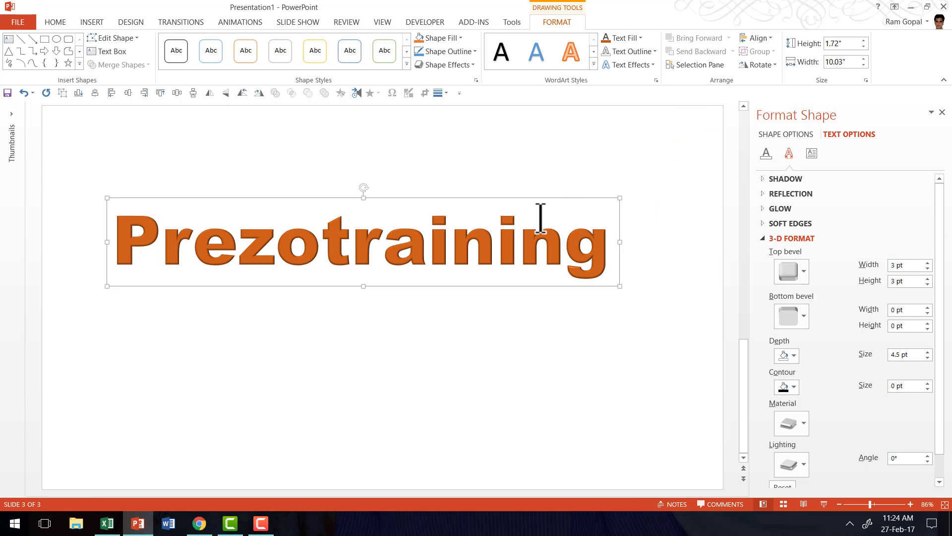
click(638, 51)
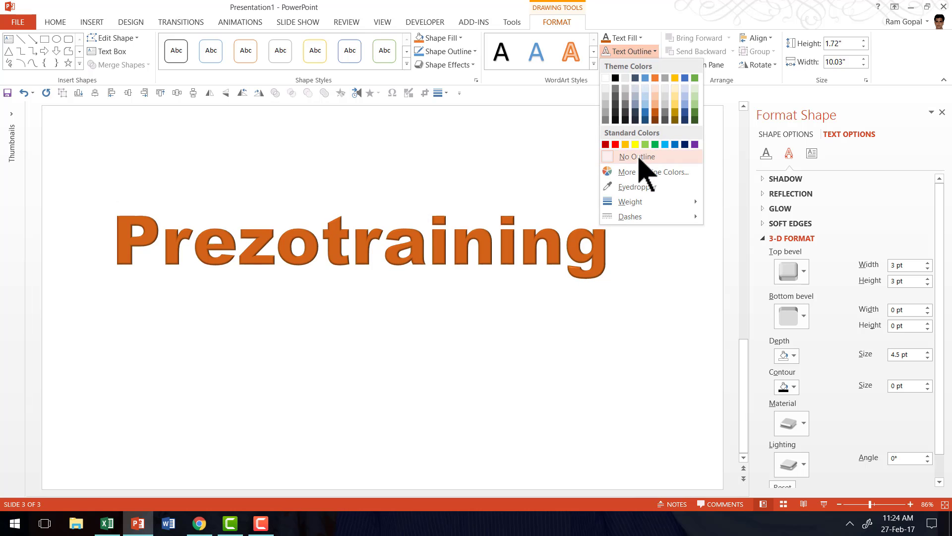
click(639, 158)
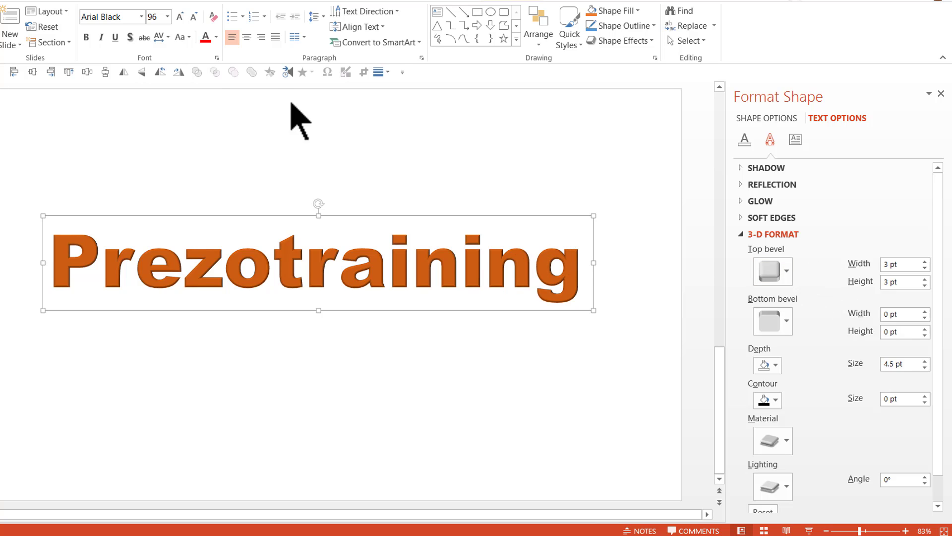
- Enlarge the text to 115 pt and move the box up and left
click(180, 16)
drag(240, 216, 189, 209)
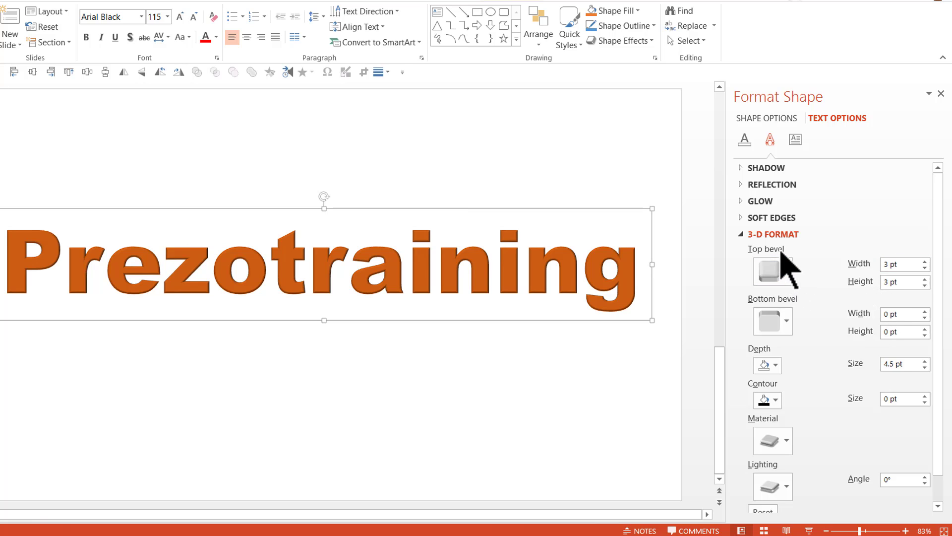
- Change the Circle top bevel to 20 pt width and 10 pt height
drag(887, 265, 911, 267)
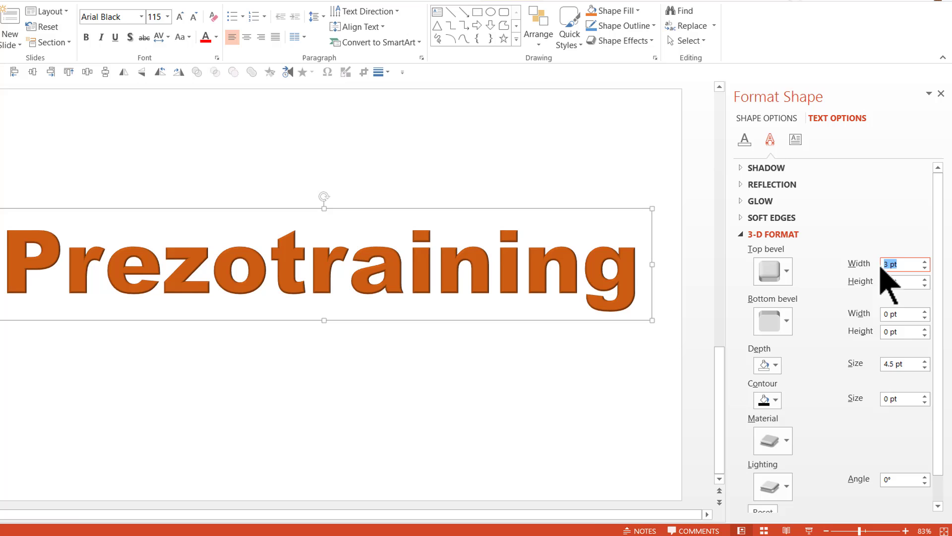
text(0)
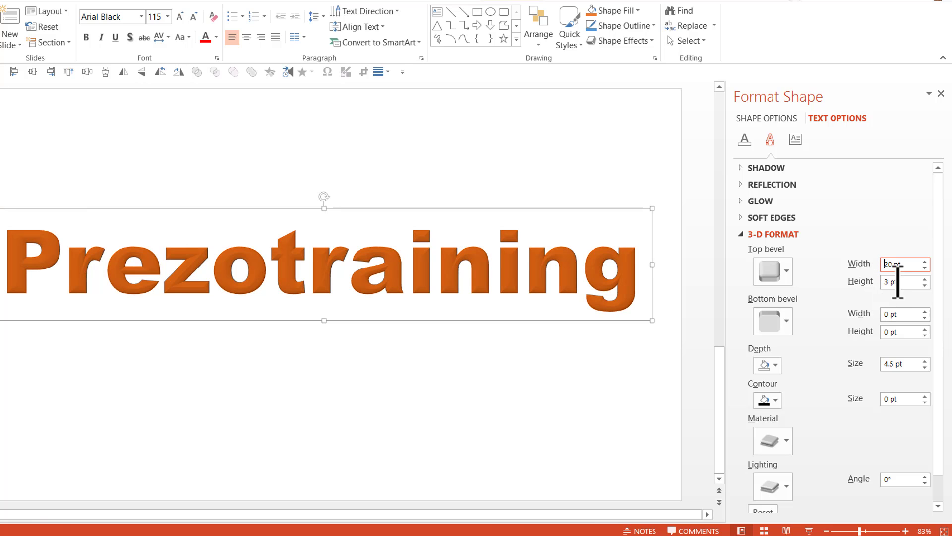
click(893, 282)
drag(884, 282, 874, 281)
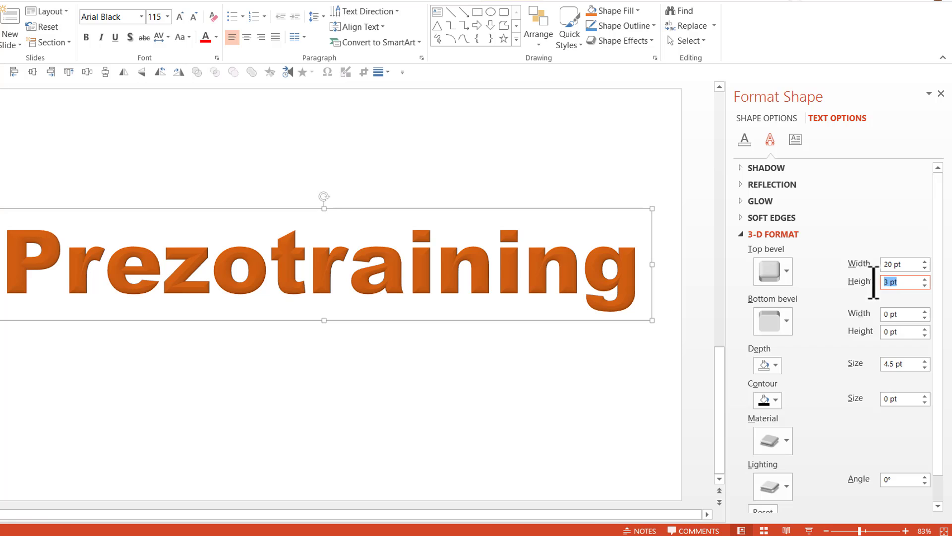
text(10)
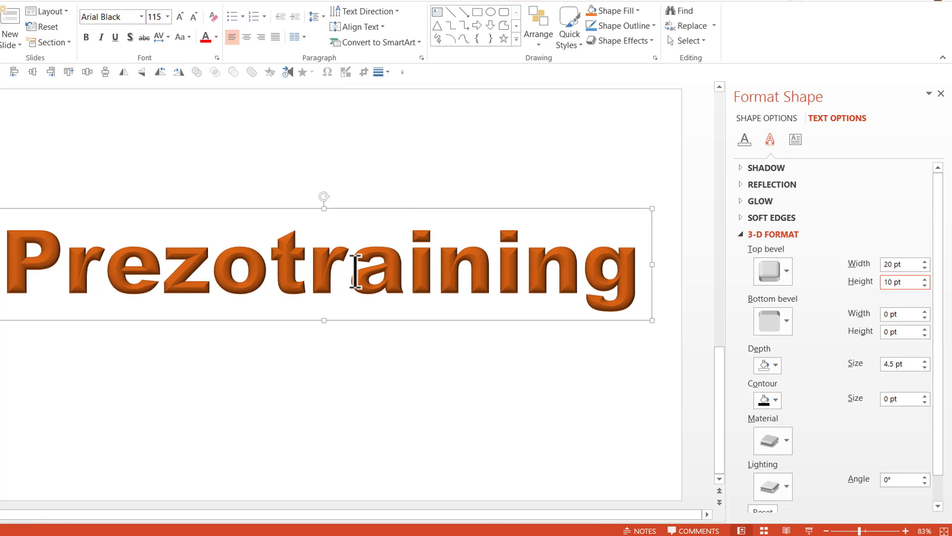
click(434, 317)
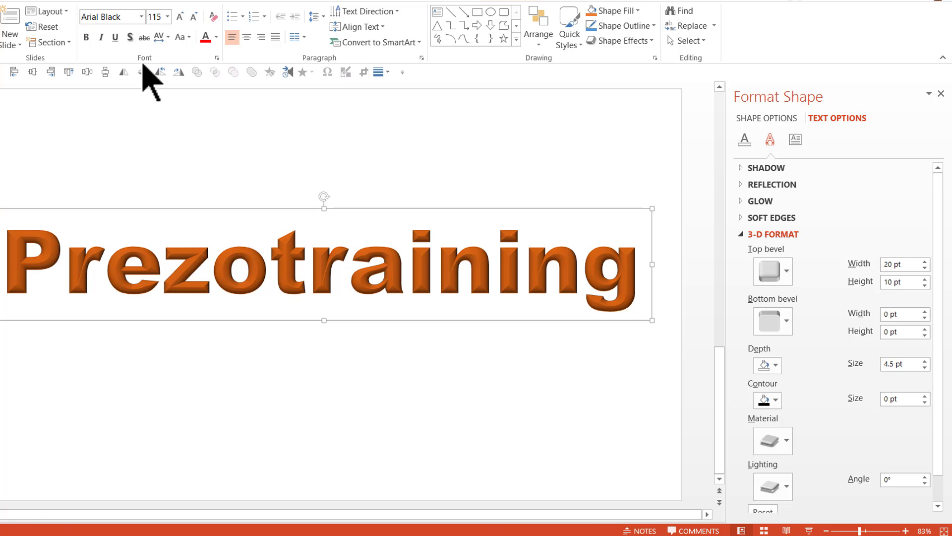
click(142, 17)
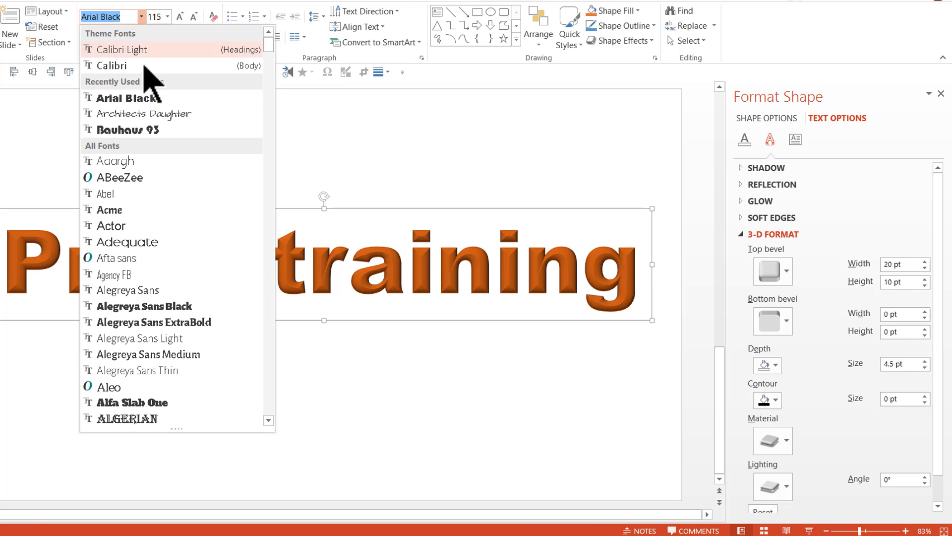
- Switch the text to Bauhaus 93 at 138 pt and reposition the box on the slide
click(136, 131)
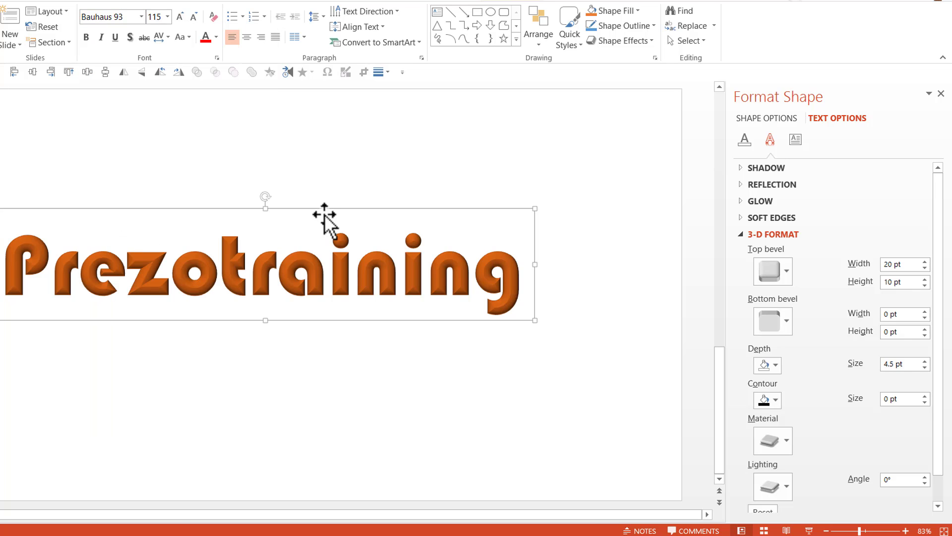
drag(332, 214, 385, 238)
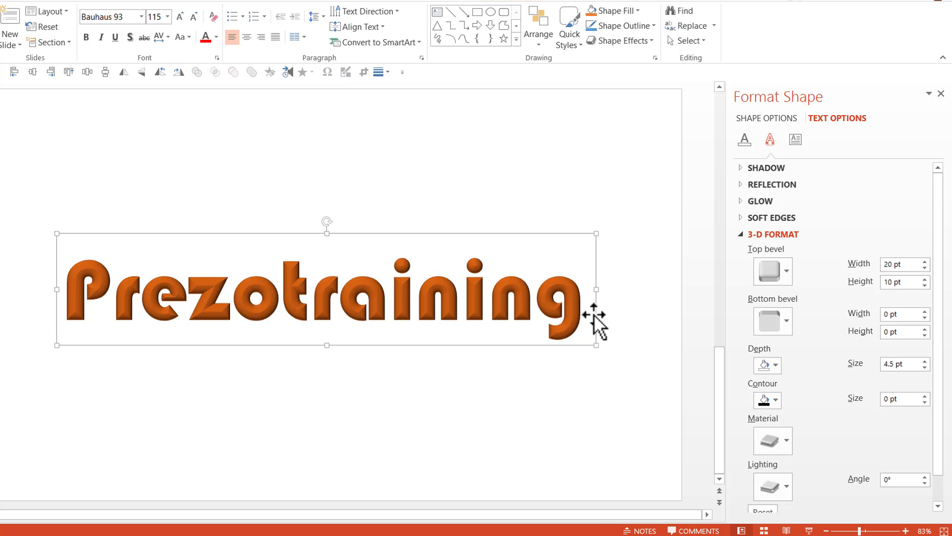
click(179, 17)
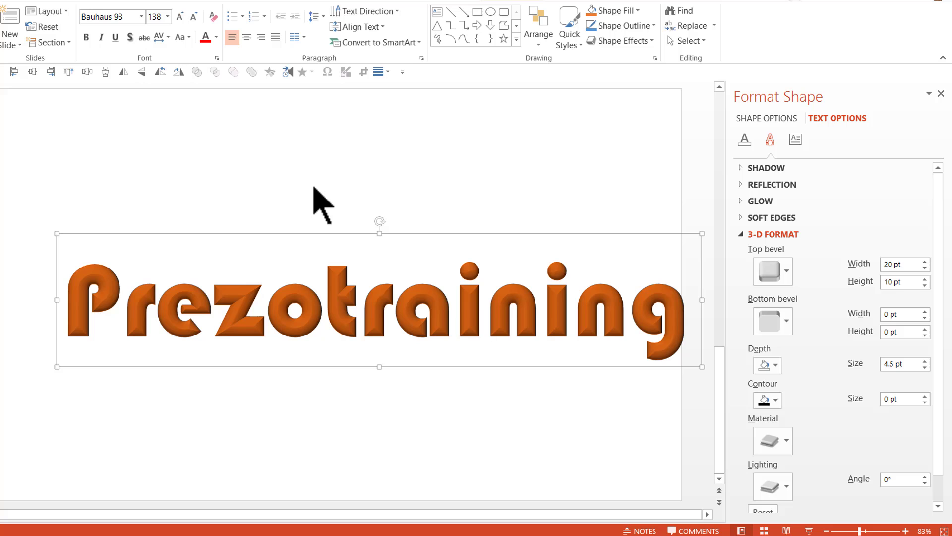
drag(291, 234, 222, 207)
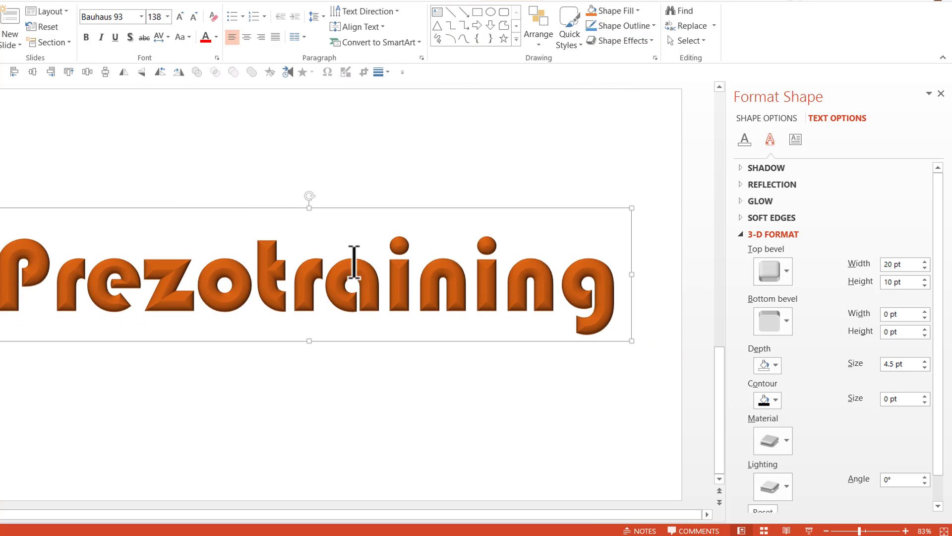
- Fill the text gold-orange and bring up its Format Shape settings
click(548, 1)
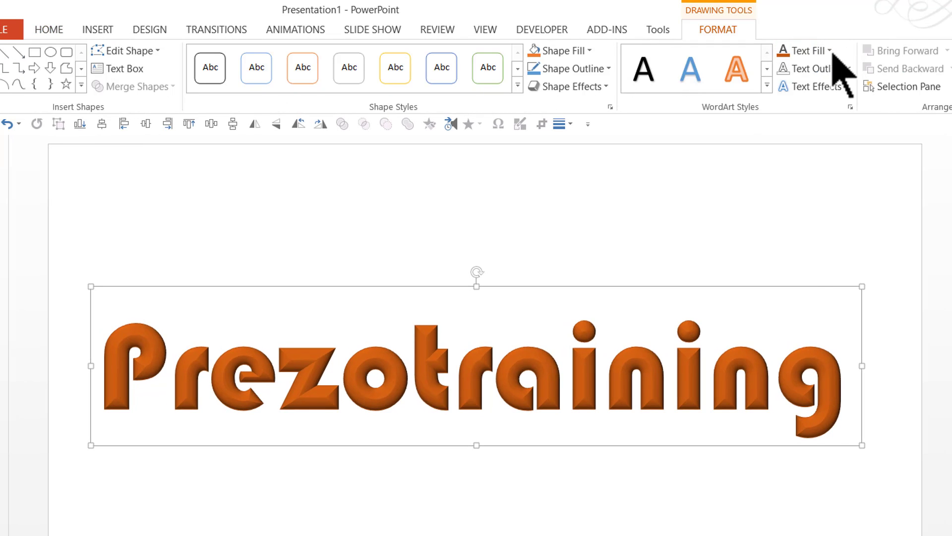
click(626, 20)
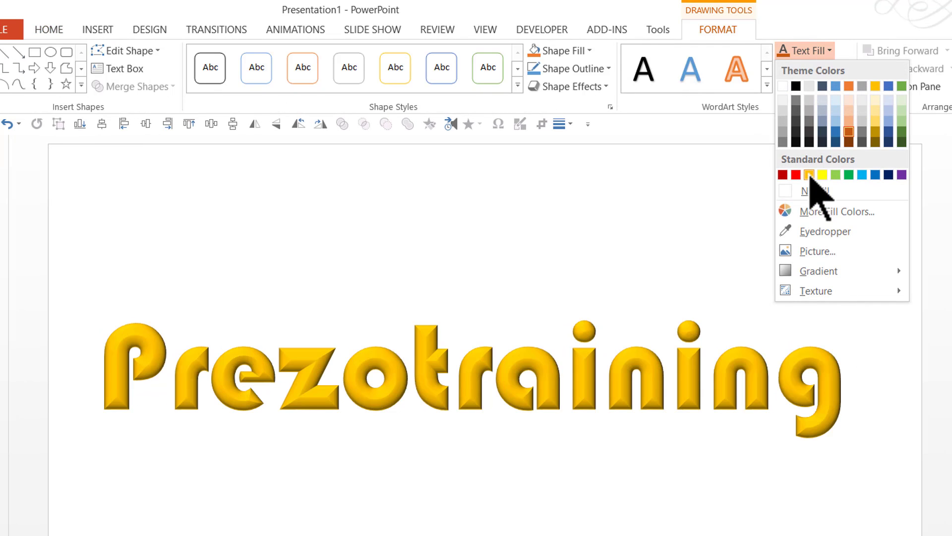
click(810, 174)
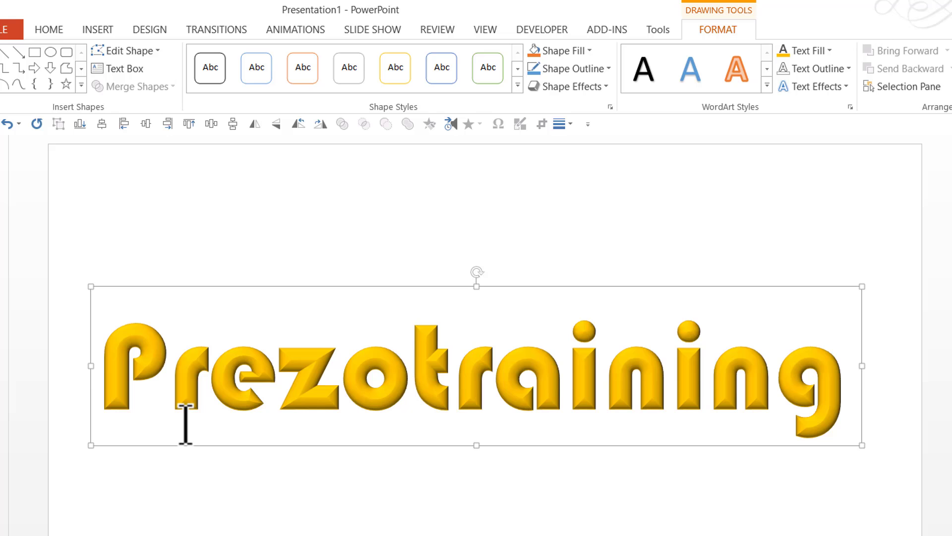
right_click(860, 416)
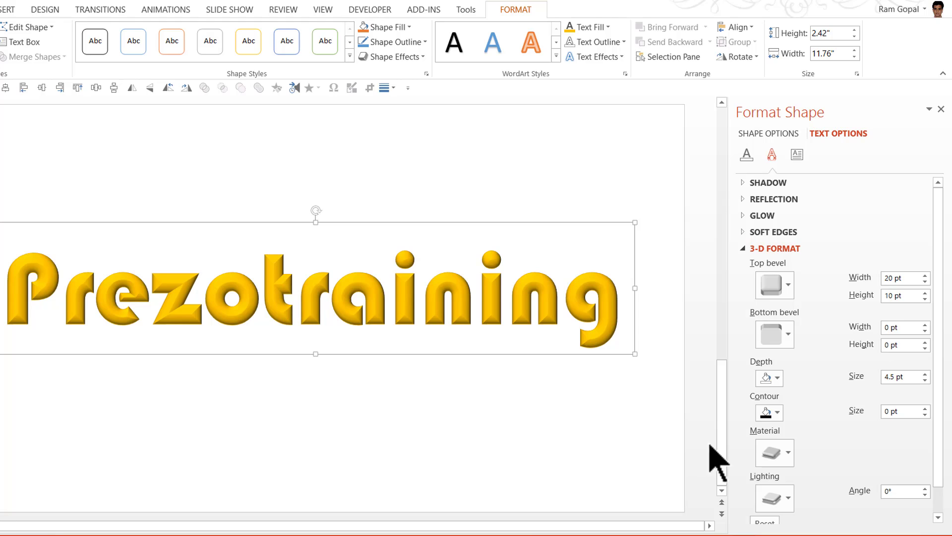
- Give the text a Dark Edge material and an Angle top bevel
click(772, 457)
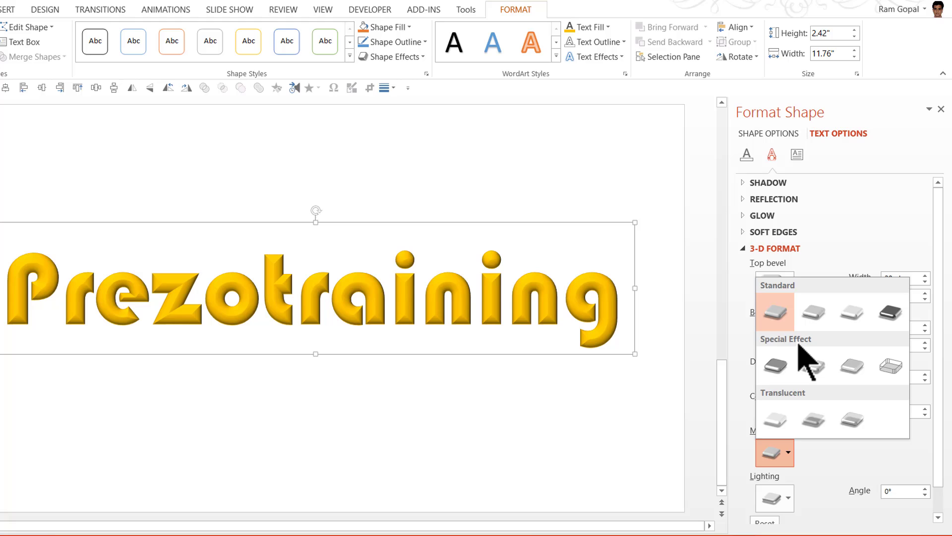
click(775, 366)
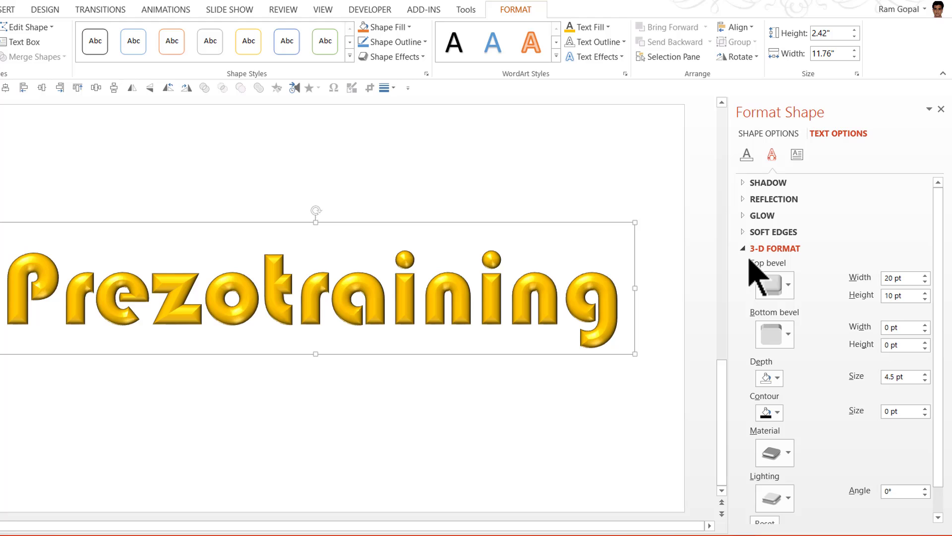
click(774, 290)
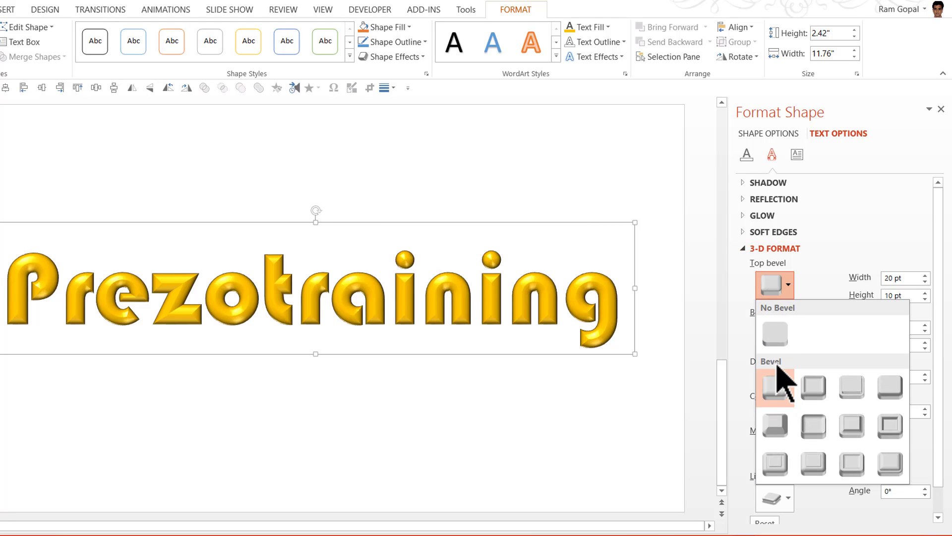
click(775, 424)
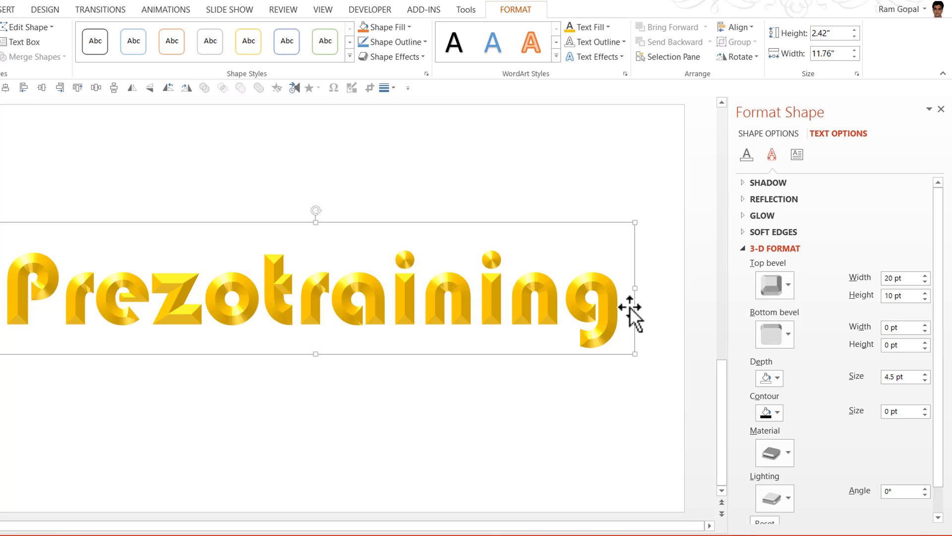
- Colour Prezotraining dark orange and add a 'Some other text' text box above it
click(597, 28)
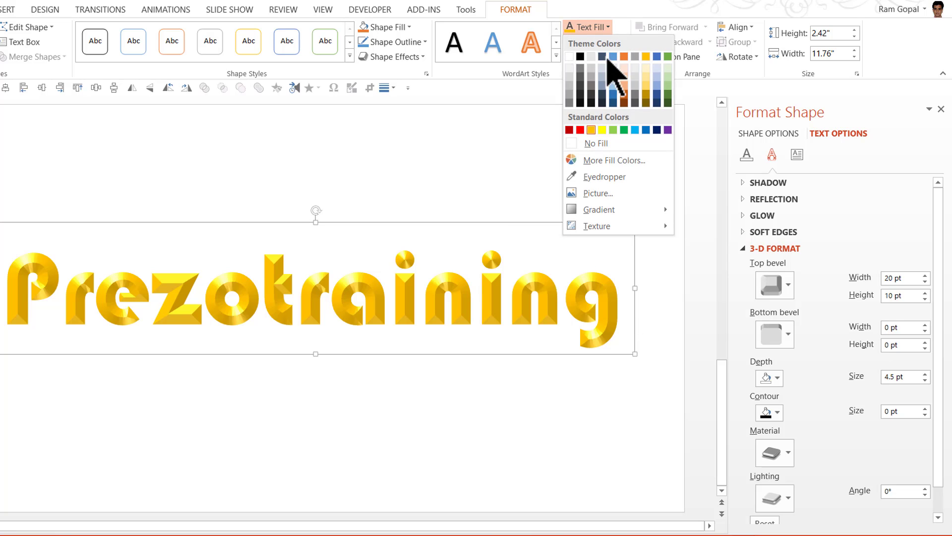
click(624, 90)
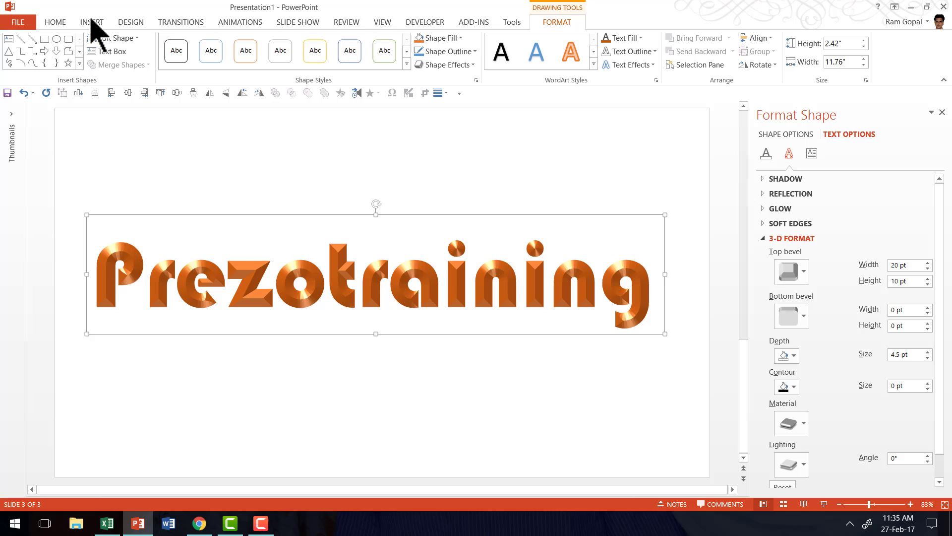
click(59, 22)
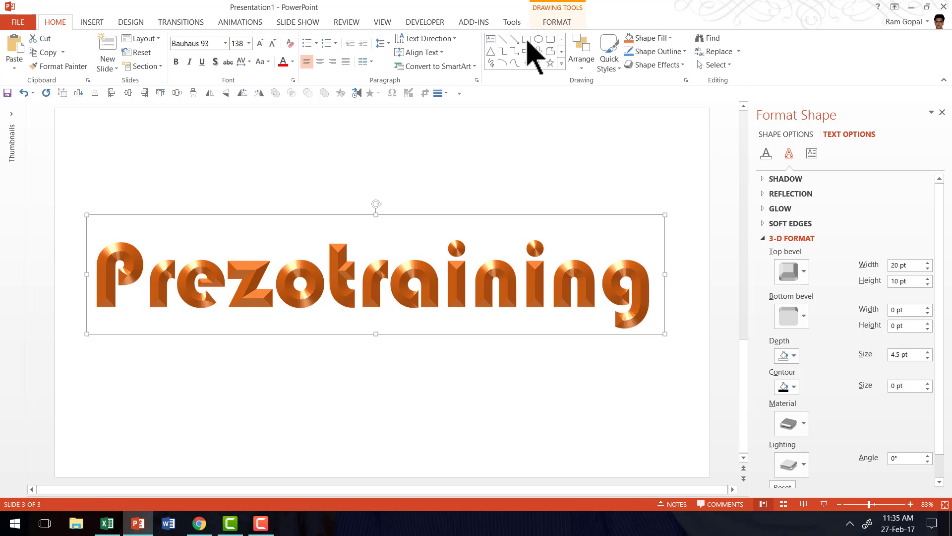
click(491, 39)
click(353, 155)
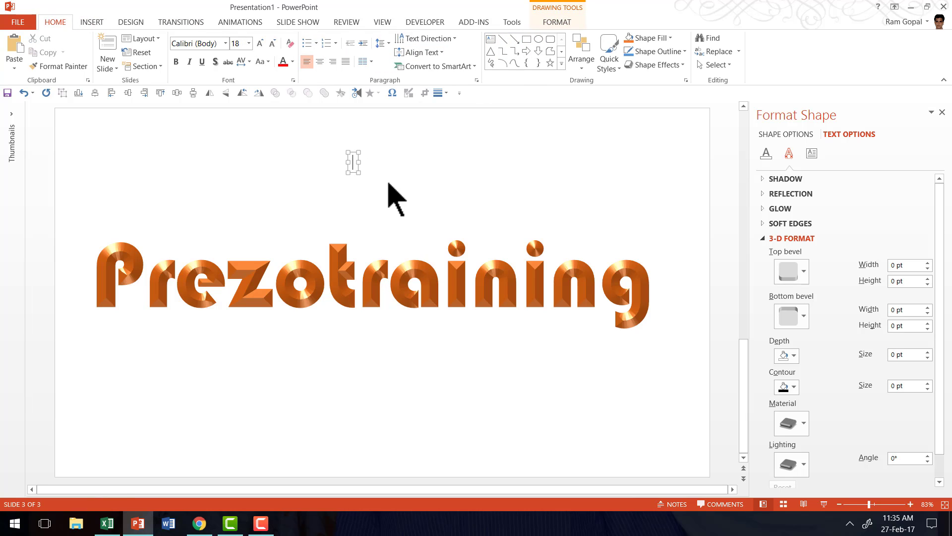
text(Someo other text)
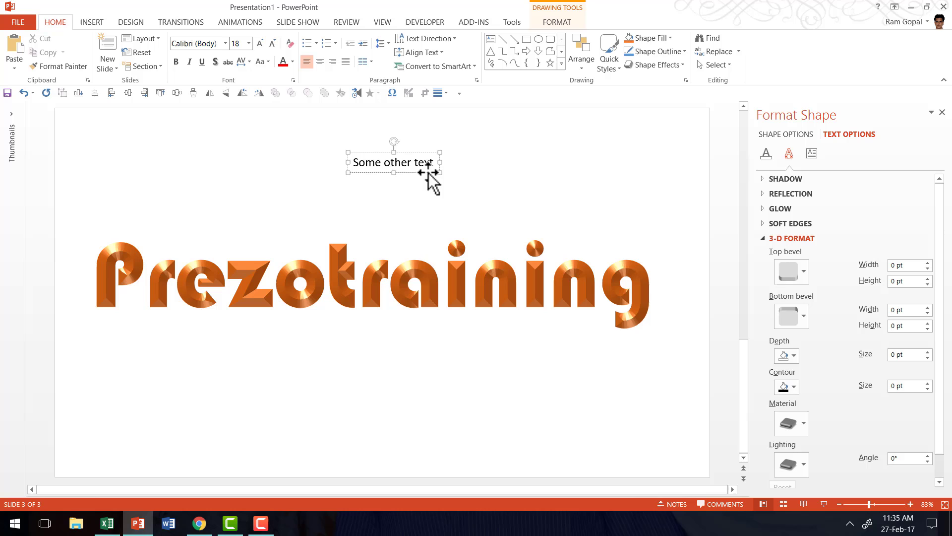
- Copy the WordArt's 3-D style onto the new box with Format Painter and move it up-left
click(563, 241)
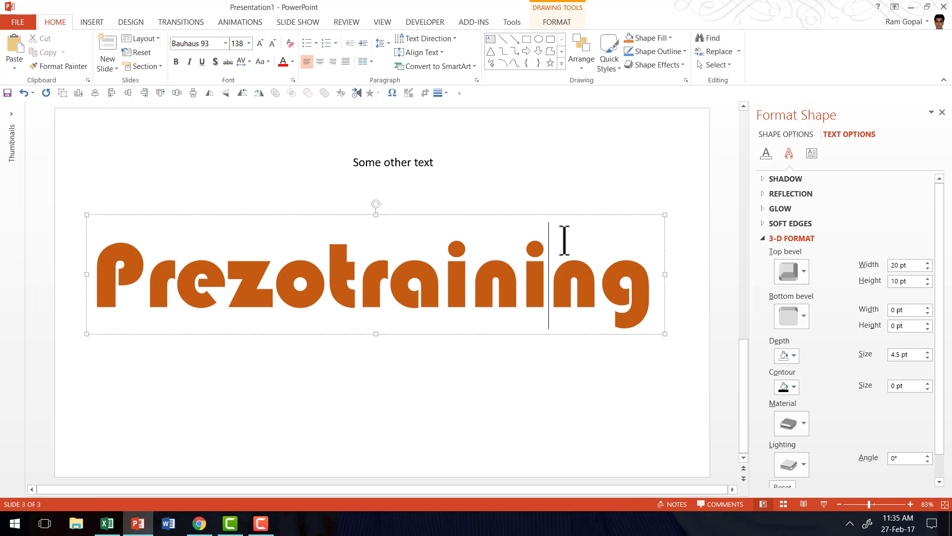
click(571, 214)
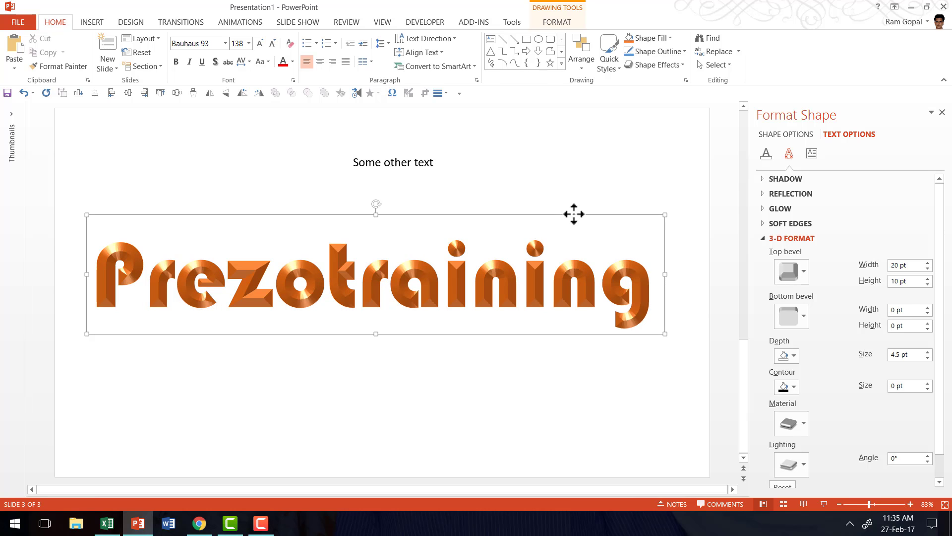
click(82, 67)
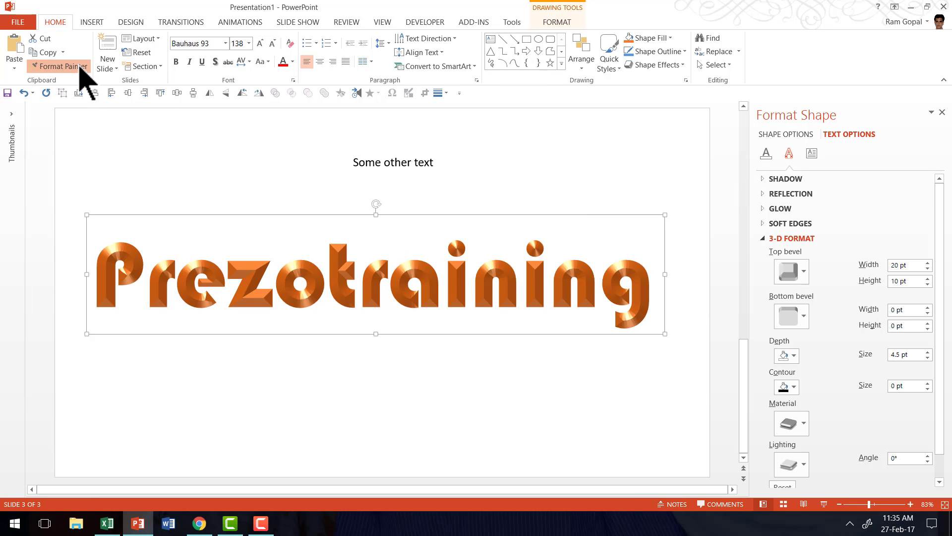
click(400, 163)
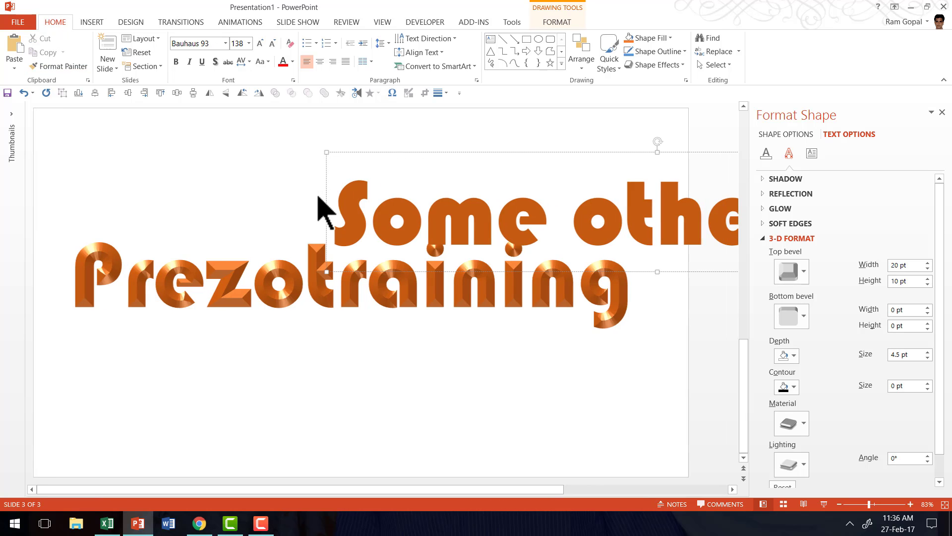
mouse_move(459, 159)
mouse_down()
mouse_move(185, 108)
mouse_move(176, 121)
mouse_up()
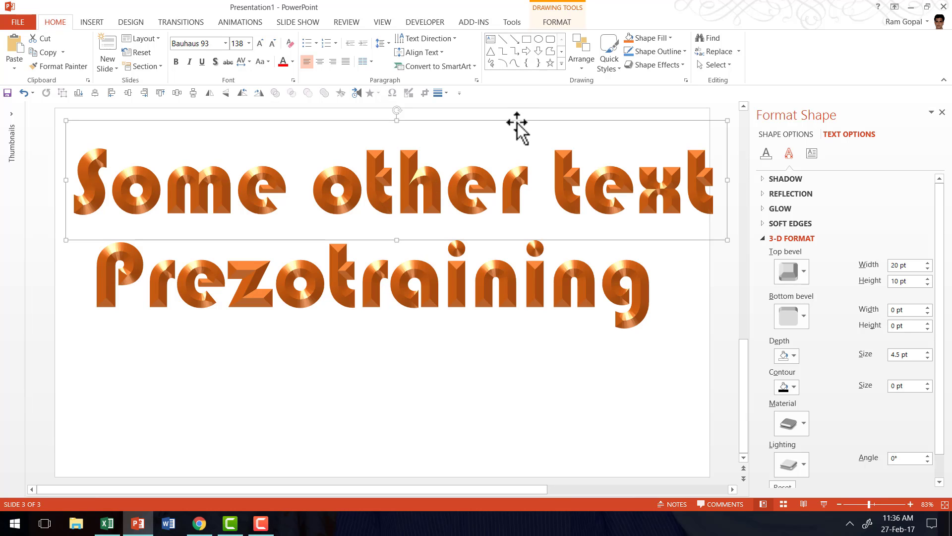
- Delete the 'Some other text' box and apply an outer diagonal down-right offset shadow preset to Prezotraining
key(Delete)
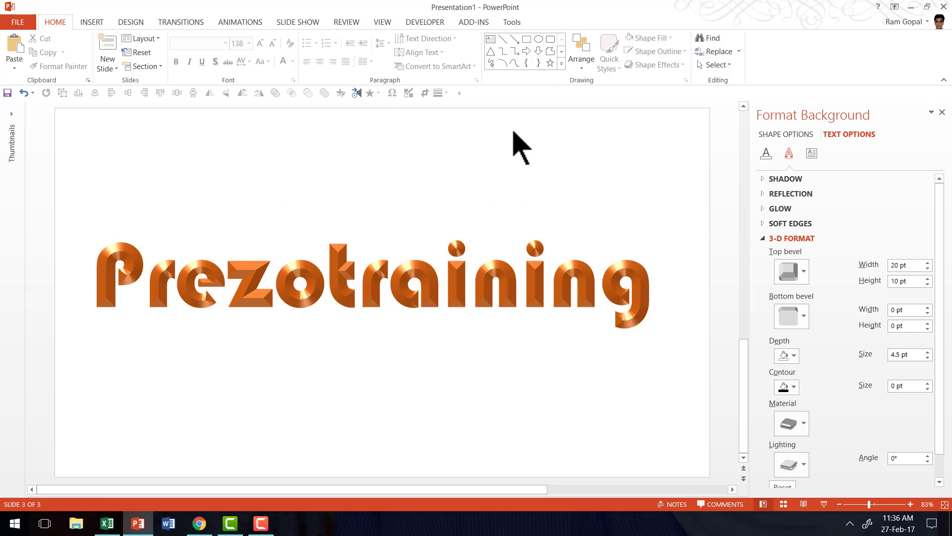
click(521, 334)
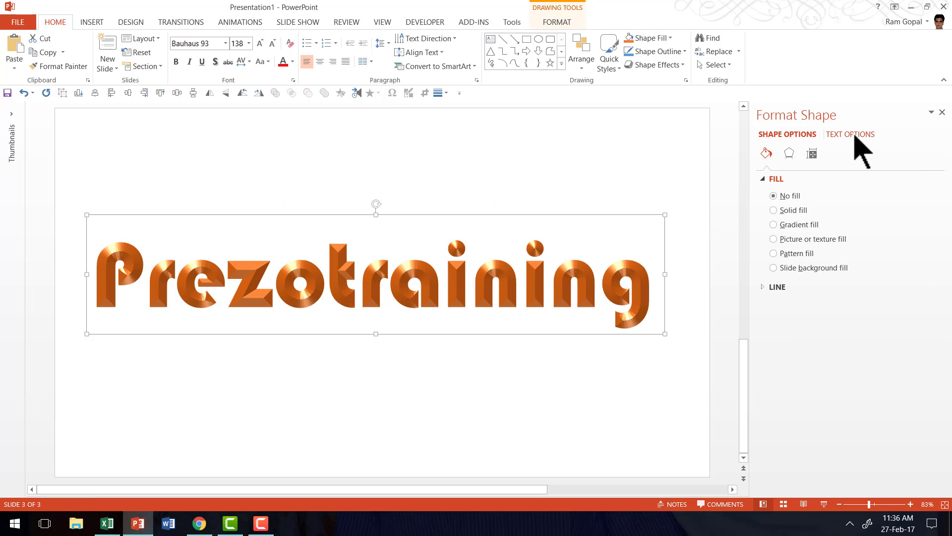
click(849, 134)
click(789, 154)
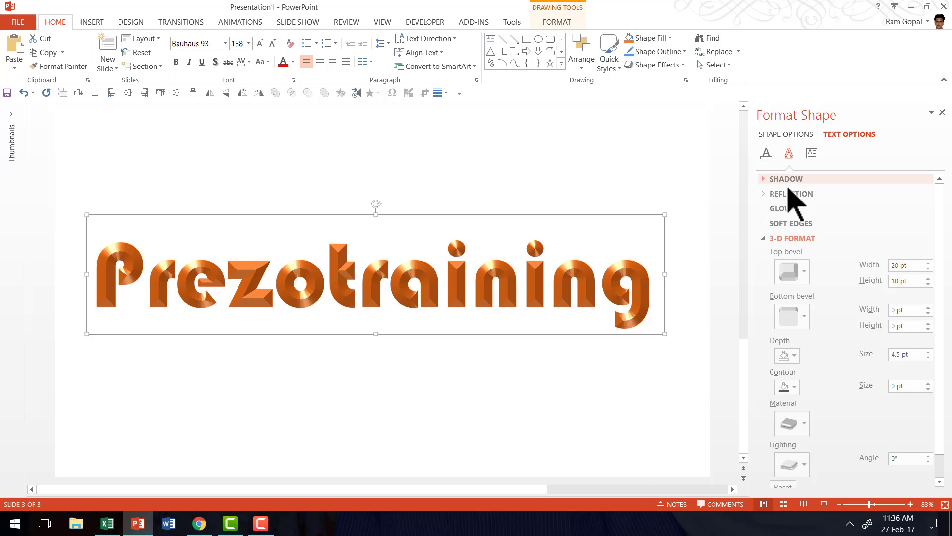
click(788, 181)
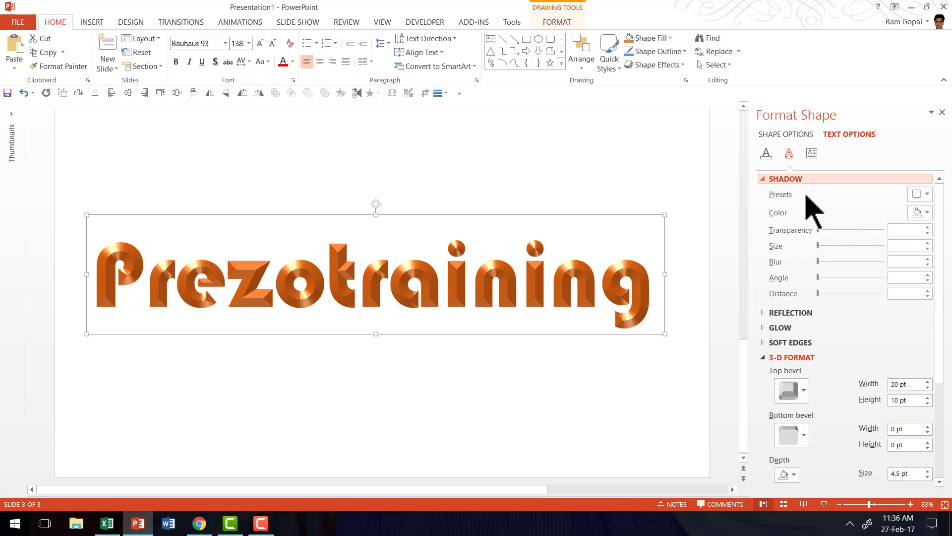
click(917, 194)
click(794, 276)
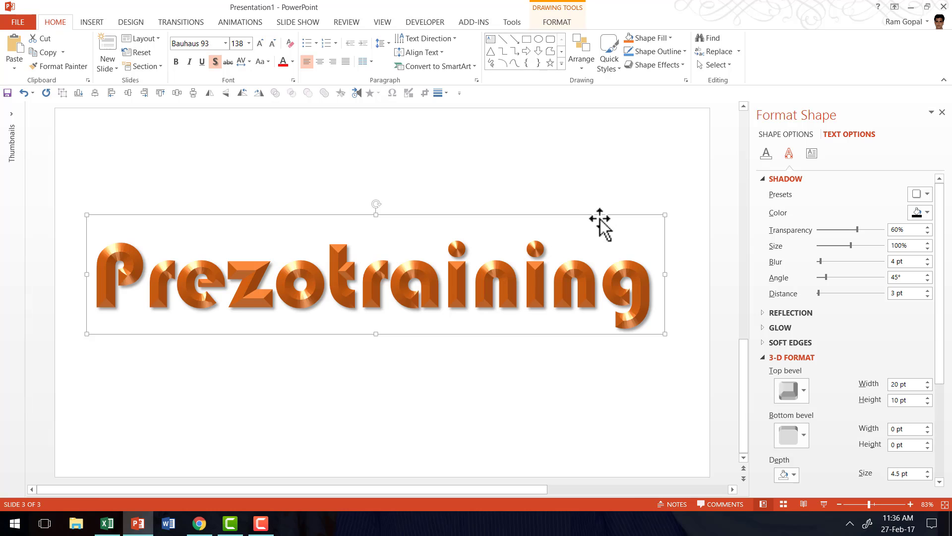
click(705, 370)
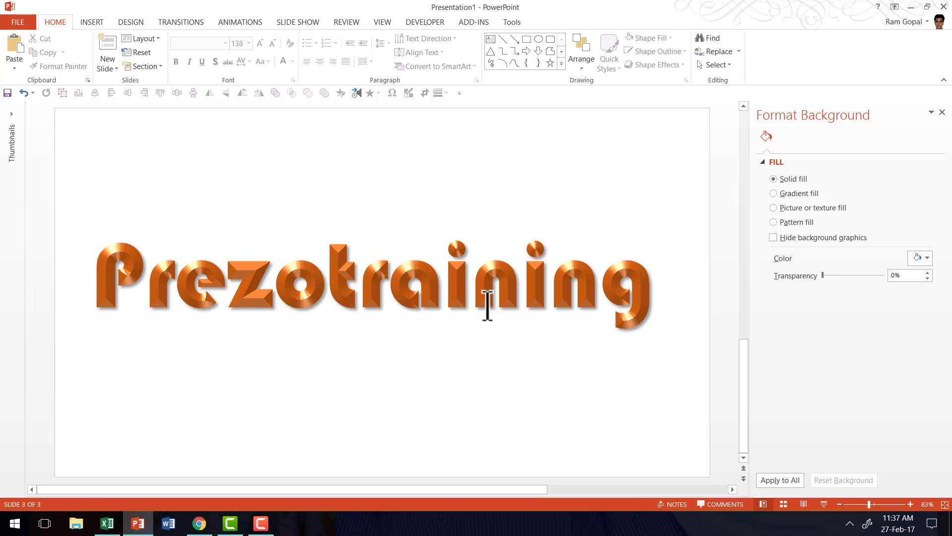
- Reselect Prezotraining to review its Text Effects settings, then deselect it to view the shadowed lettering
click(549, 268)
click(858, 137)
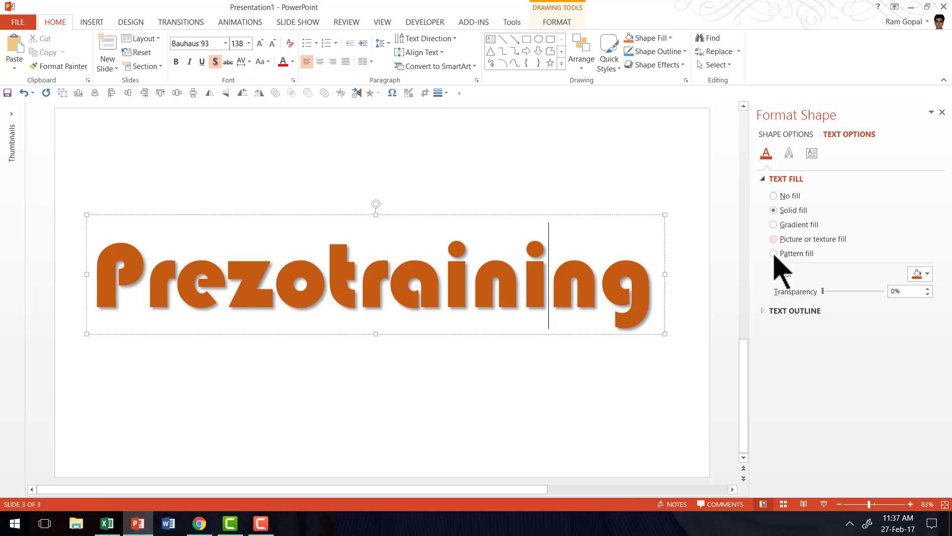
click(789, 153)
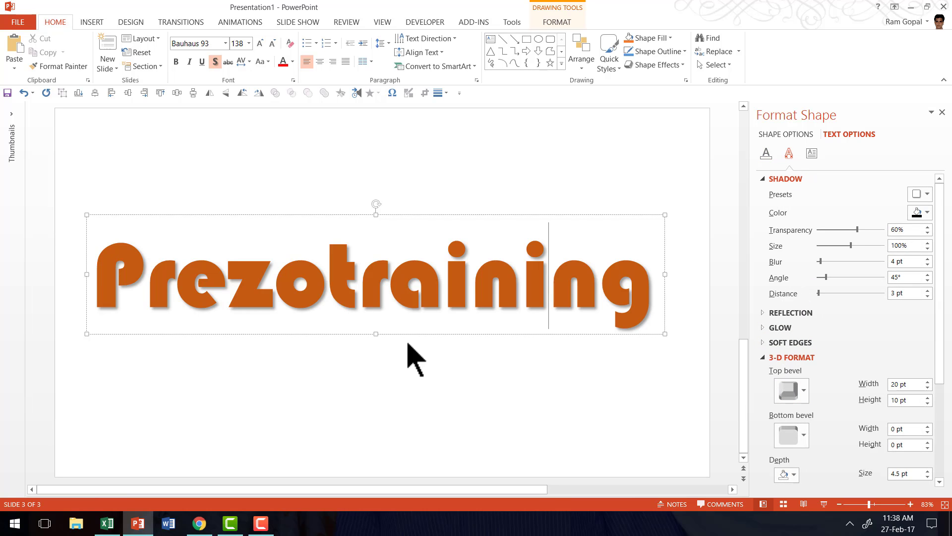
click(410, 361)
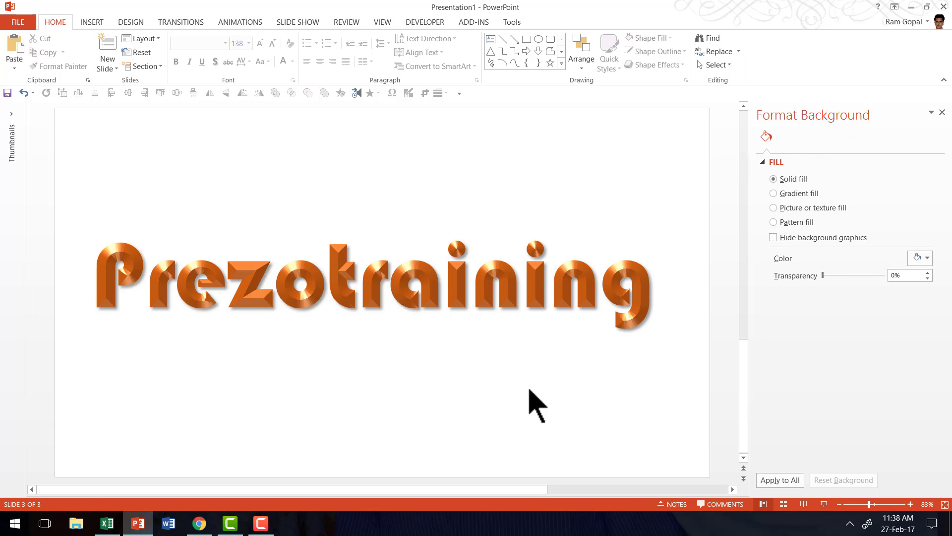